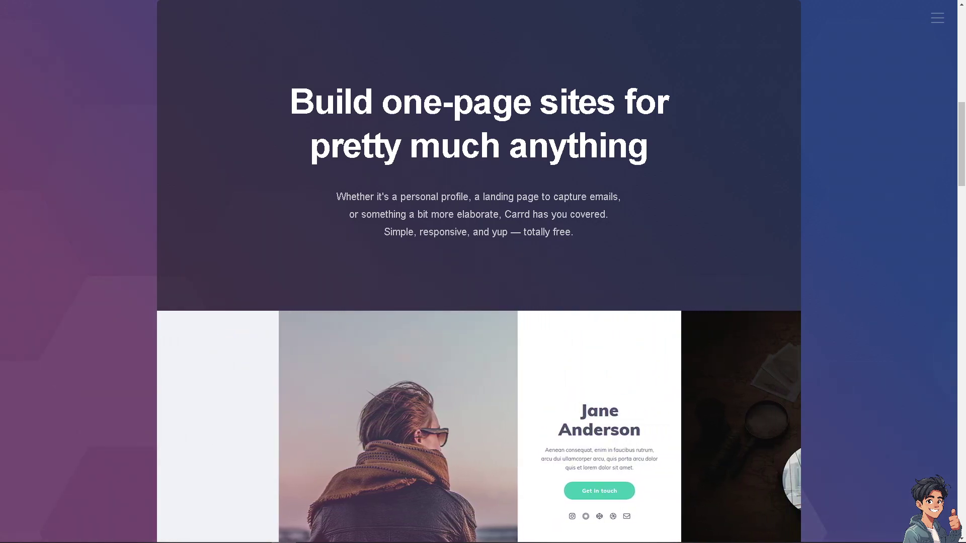
Scroll back up the Carrd homepage toward the Log In link
scroll(479, 272, "up", 10)
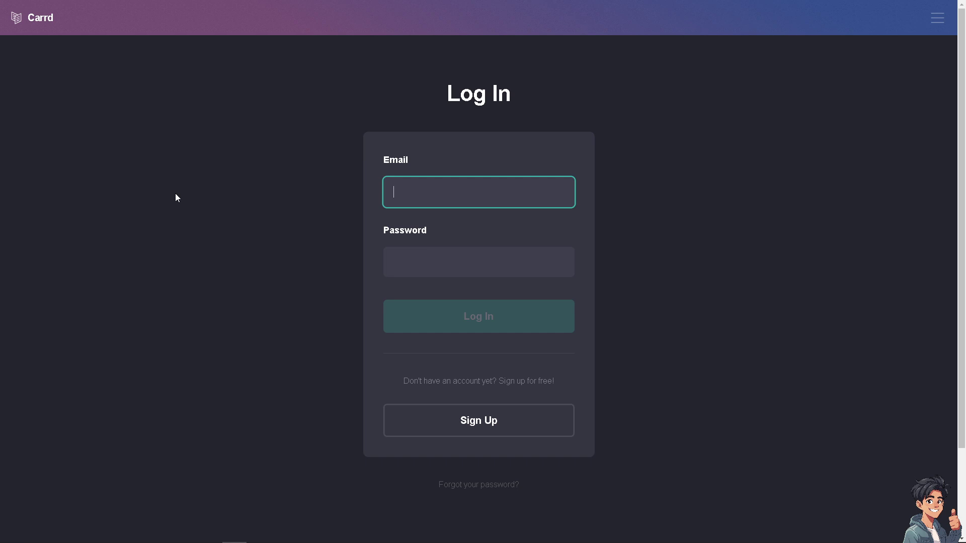
Open the Sign Up form and tick the Terms of Use and Privacy Policy checkbox
left_click(438, 423)
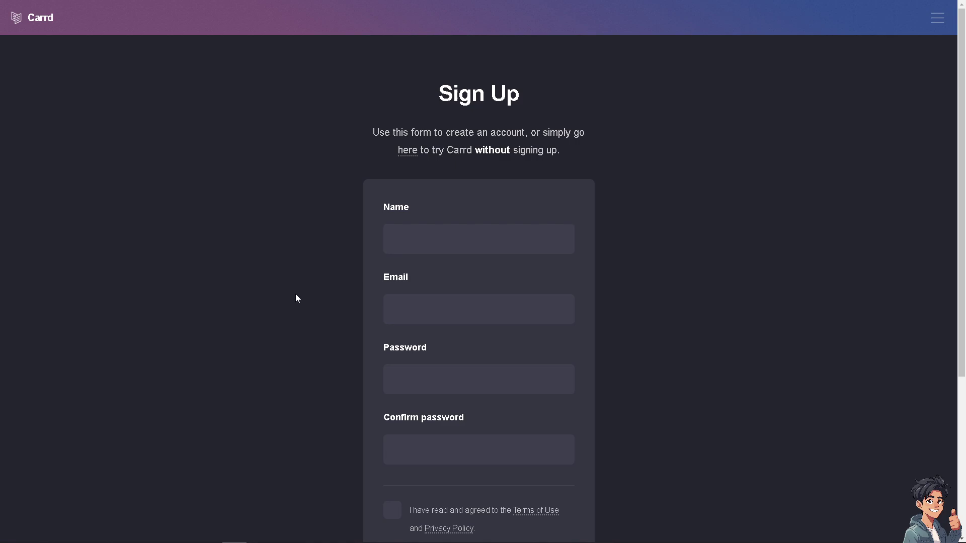
scroll(296, 298, "down", 2)
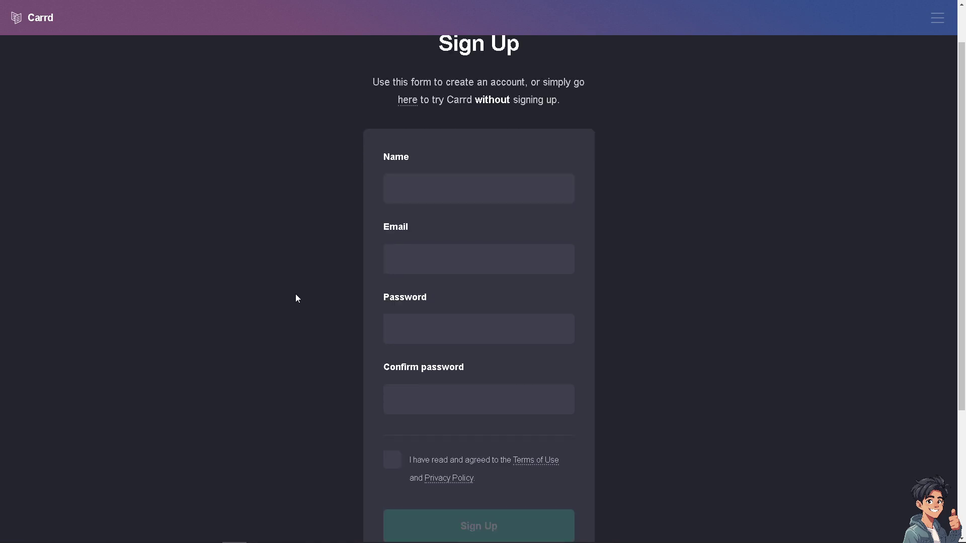
left_click(392, 410)
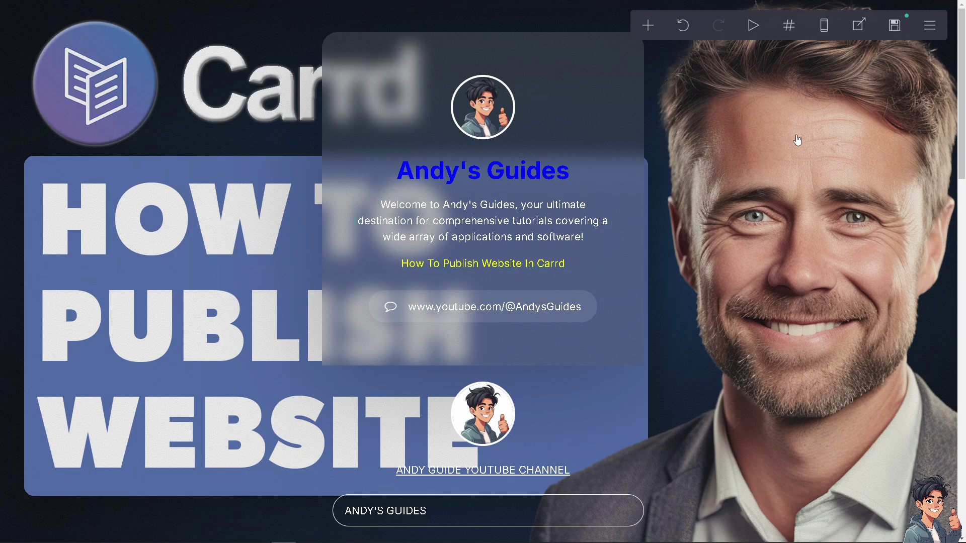
In the Publish settings, paste 'How To Publish Website In carrd co' as the site description
left_click(930, 32)
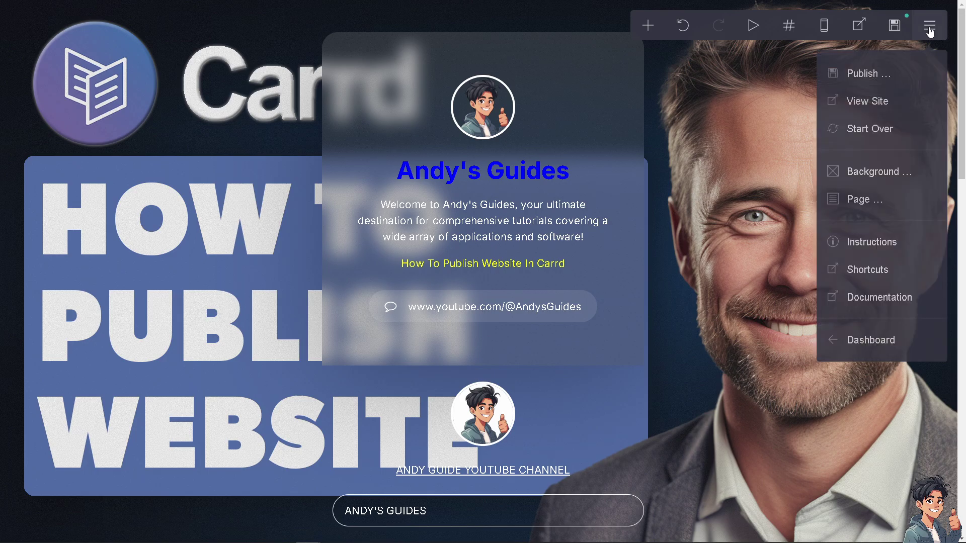
left_click(849, 74)
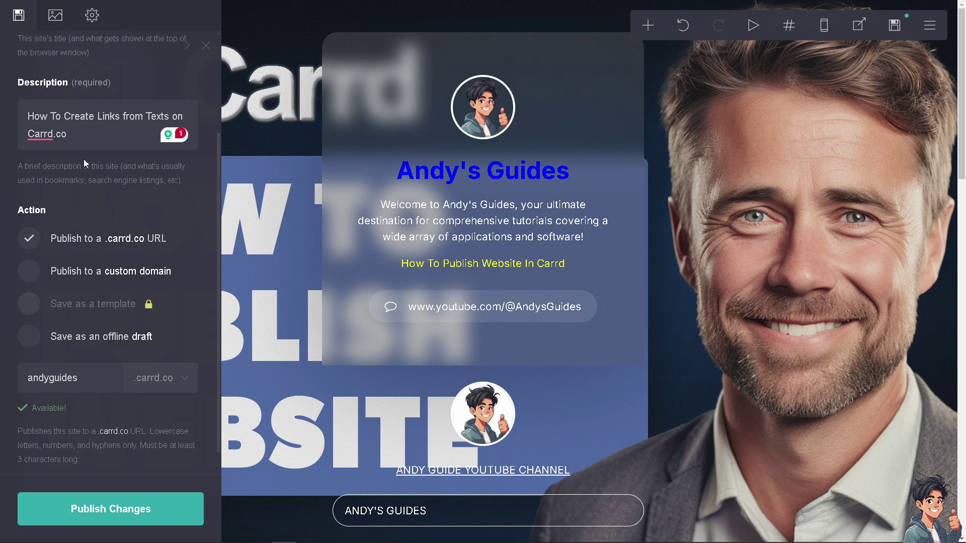
left_click_drag(75, 137, 23, 119)
type("How To Publish Website In carrd co")
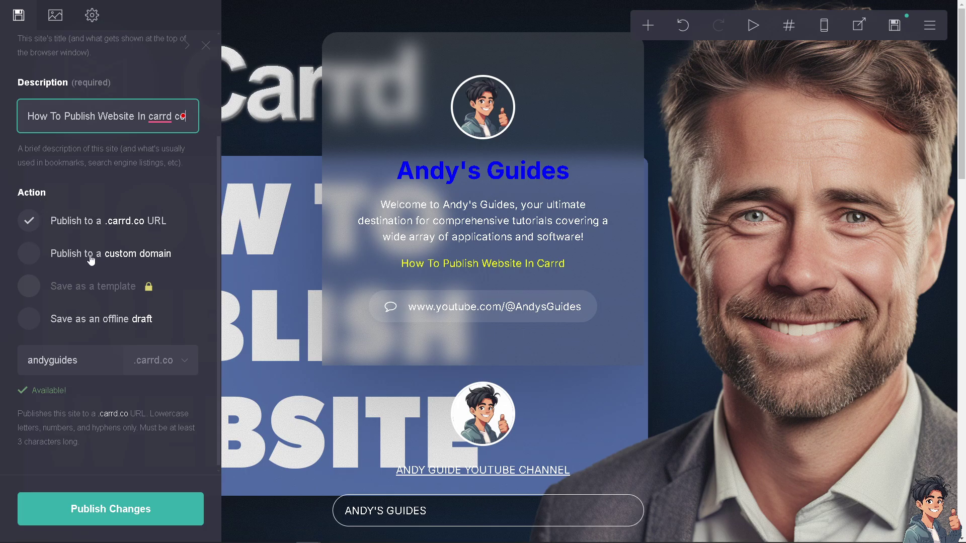
left_click(31, 261)
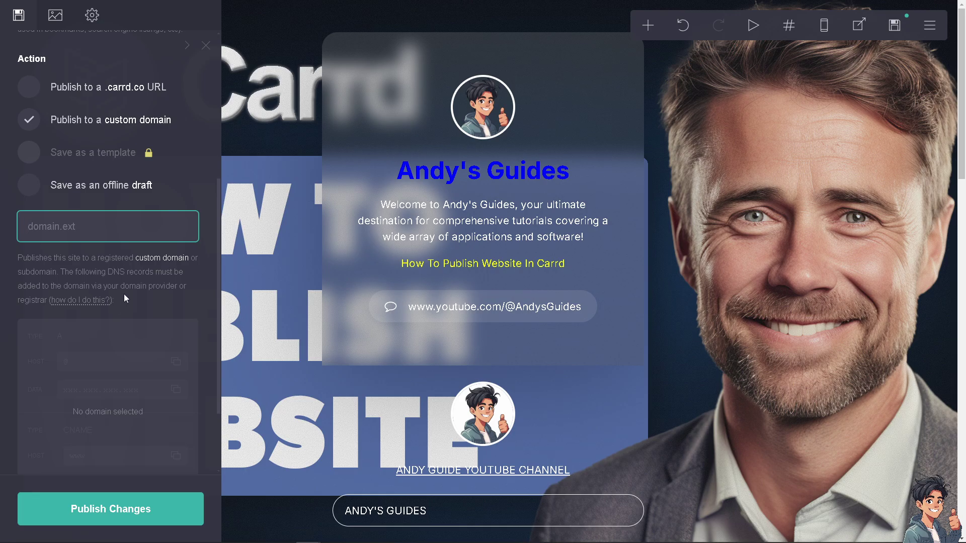
left_click(29, 151)
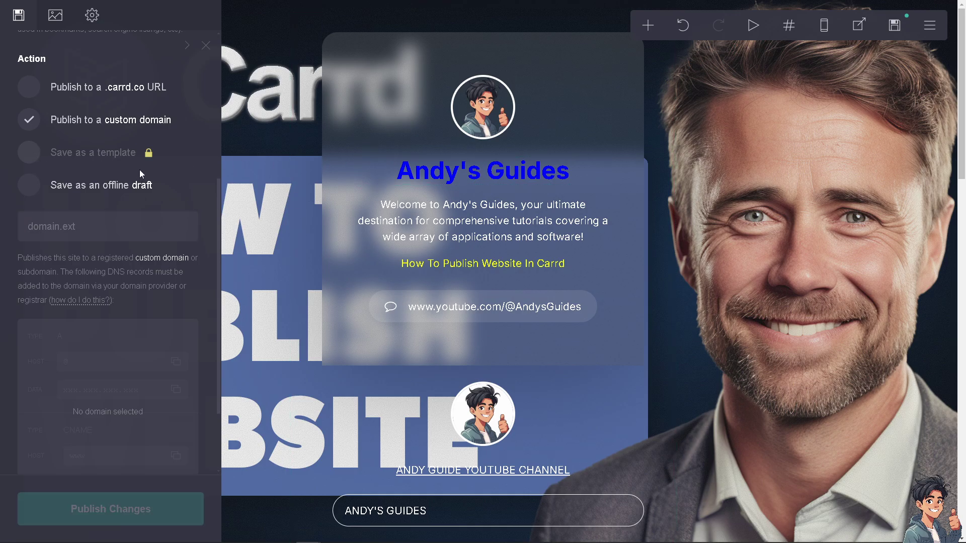
mouse_move(146, 159)
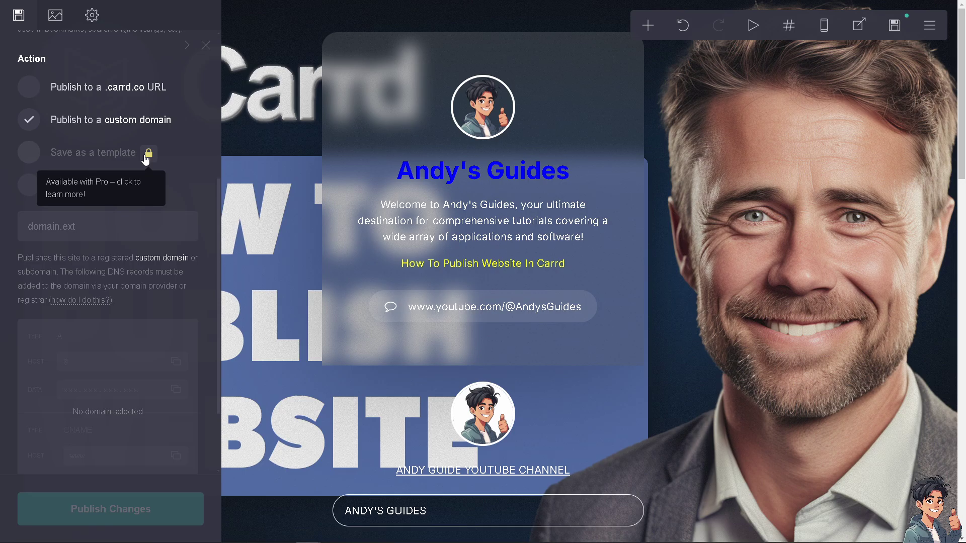
left_click(33, 192)
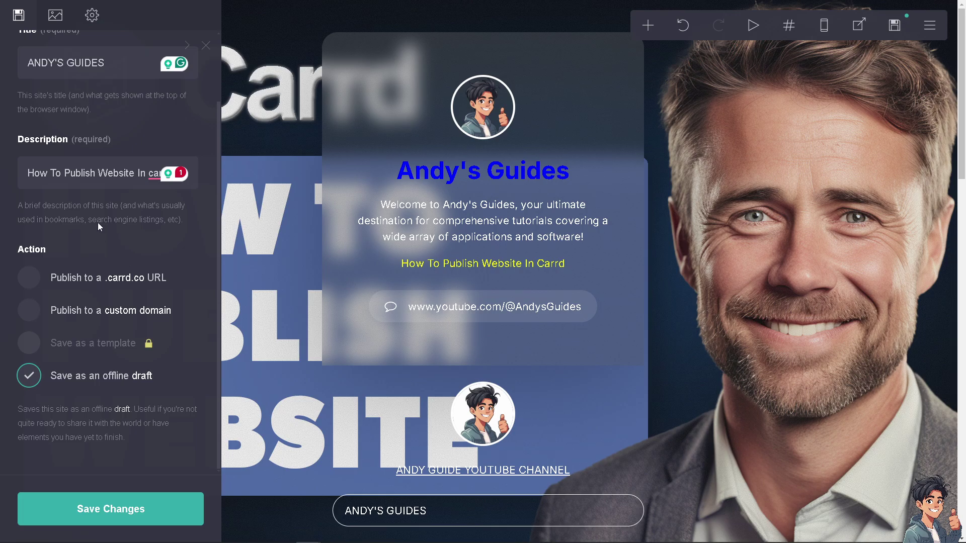
left_click(37, 284)
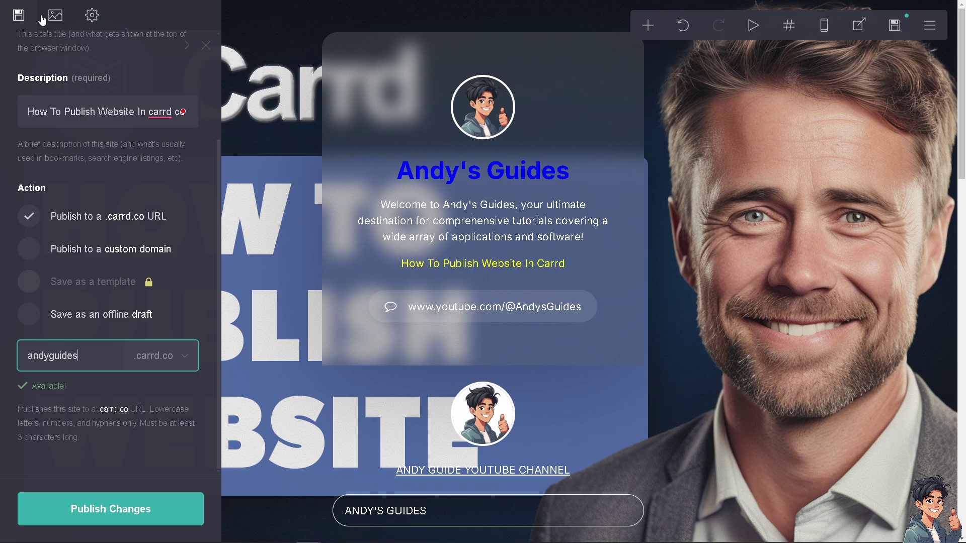
scroll(134, 81, "up", 3)
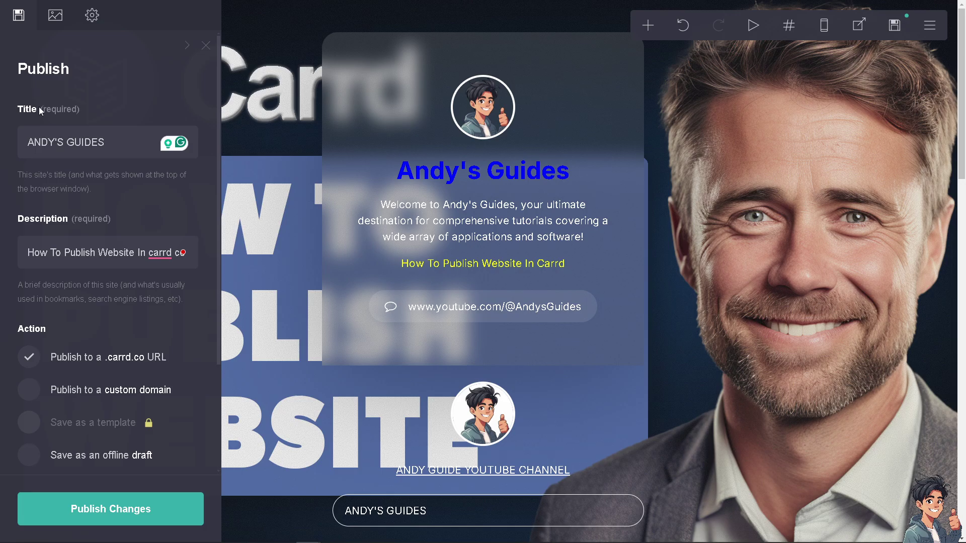
Show the Publish panel's Media page with the share image and favicon options
left_click(55, 15)
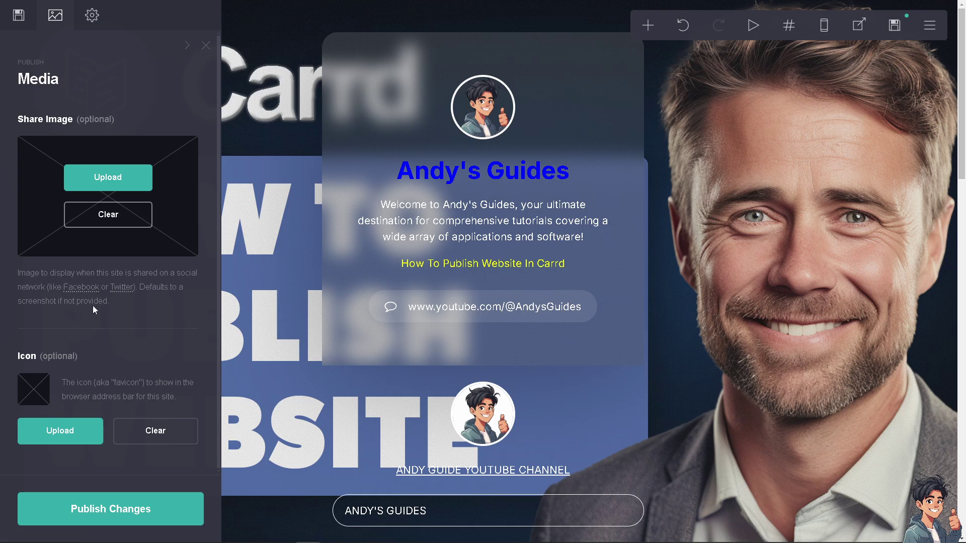
On the publish Settings page, keep the language English and start entering a Google Analytics ID
left_click(93, 17)
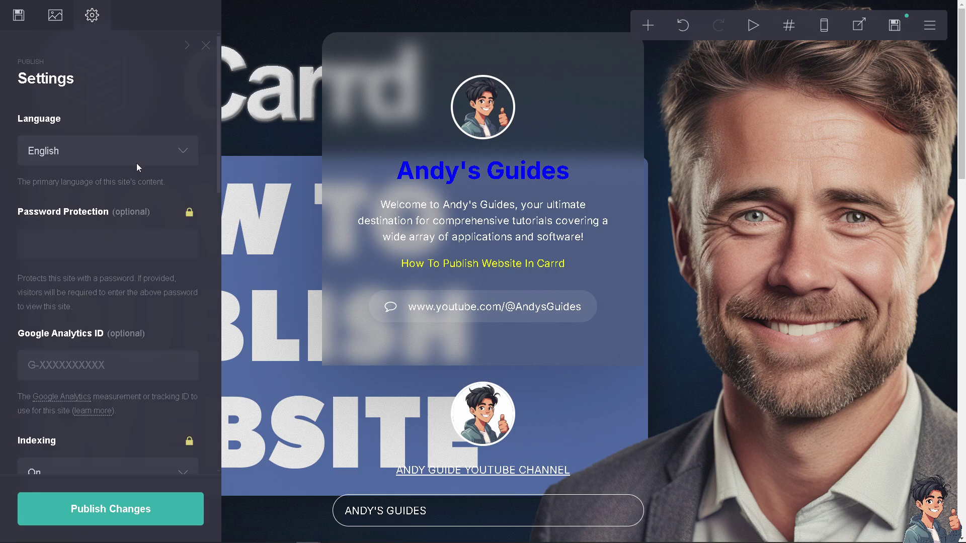
left_click(190, 150)
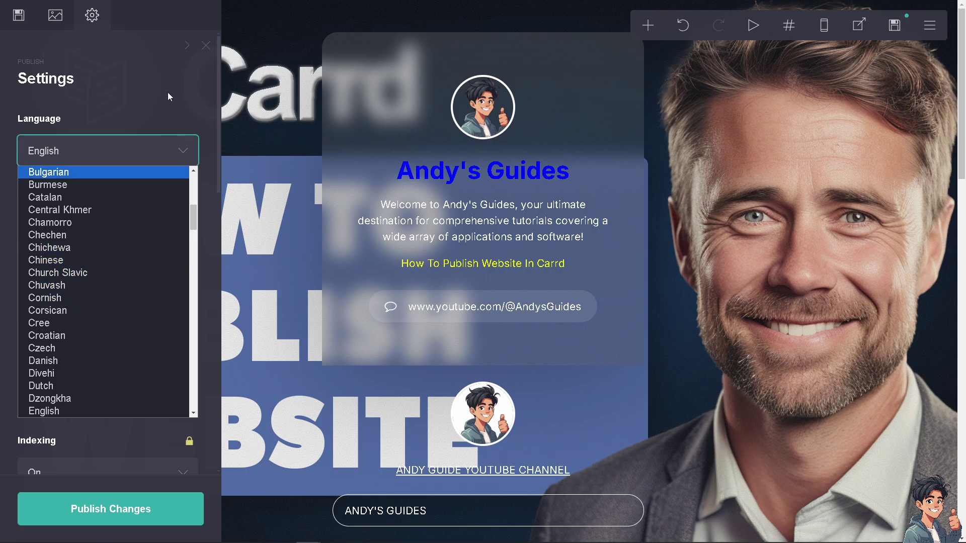
left_click(146, 153)
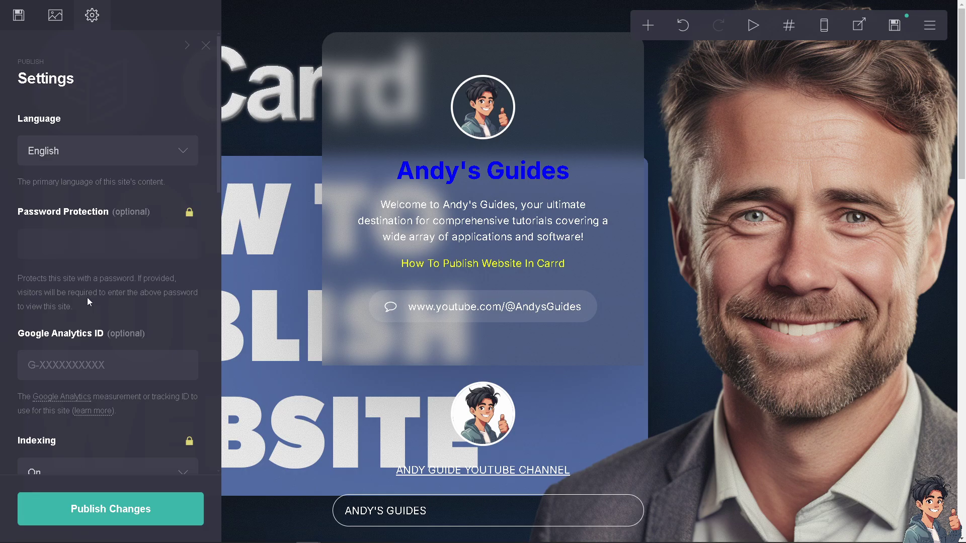
scroll(86, 297, "down", 2)
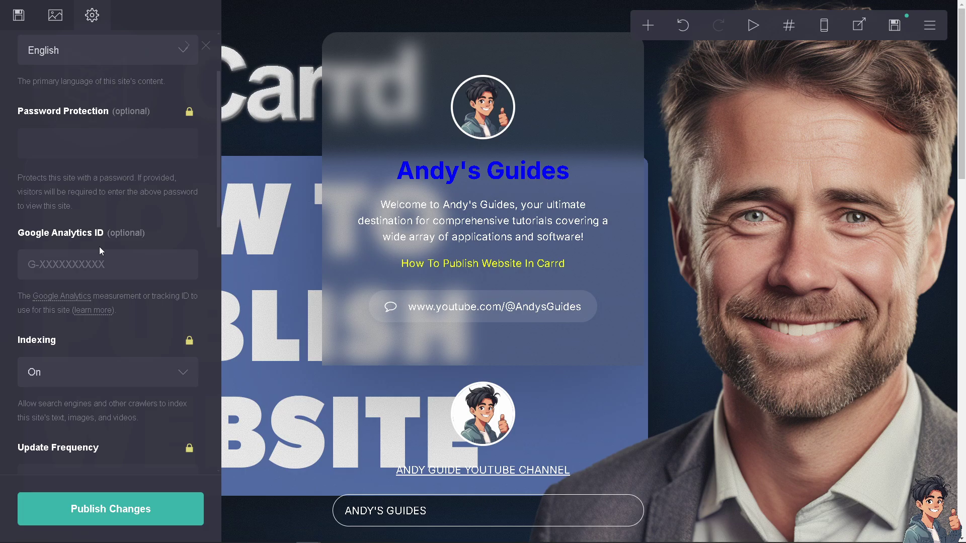
left_click(120, 264)
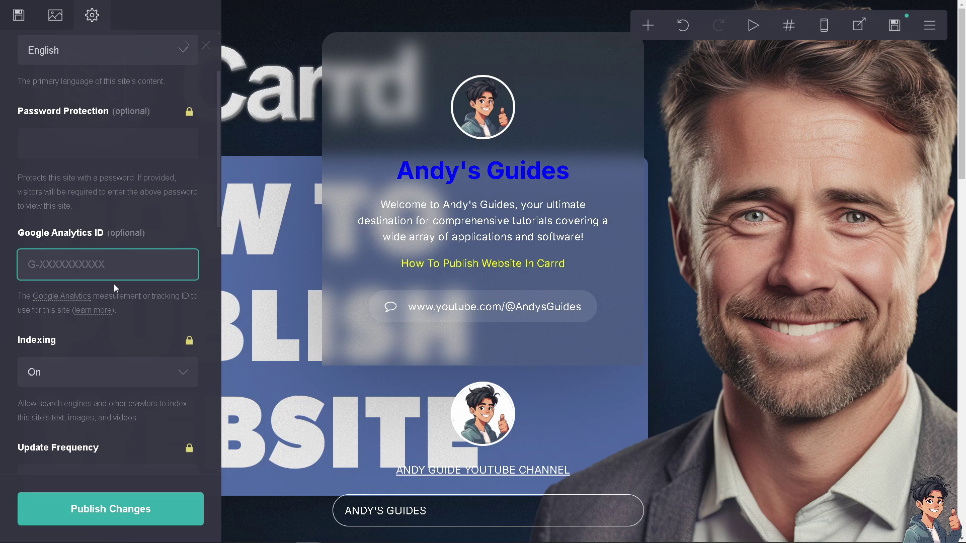
Change Indexing to Text Only, leaving Update Frequency on Auto
left_click(179, 374)
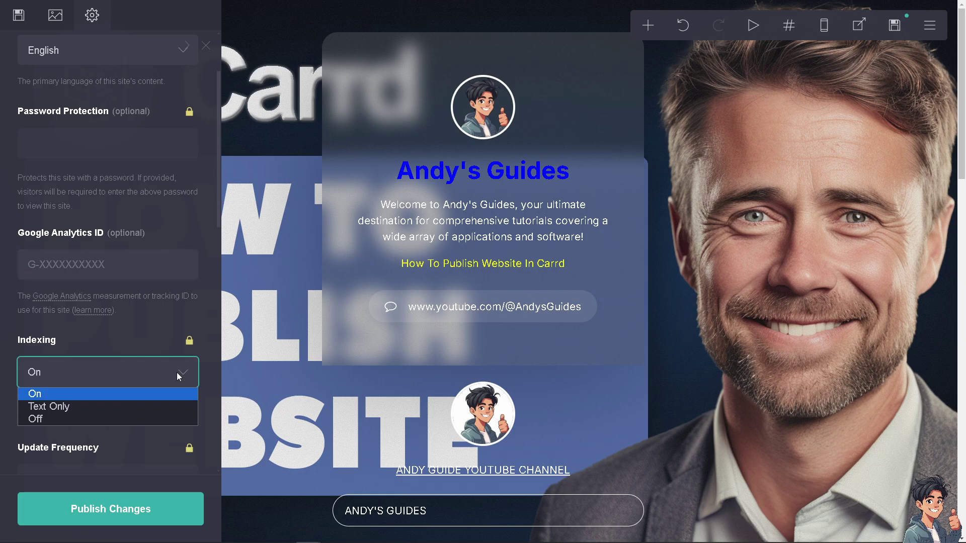
left_click(89, 406)
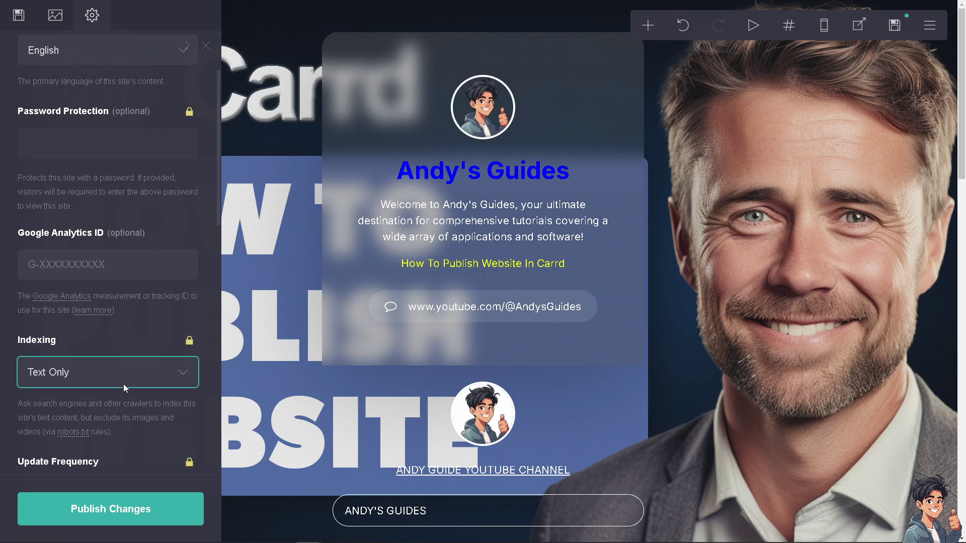
scroll(132, 410, "down", 2)
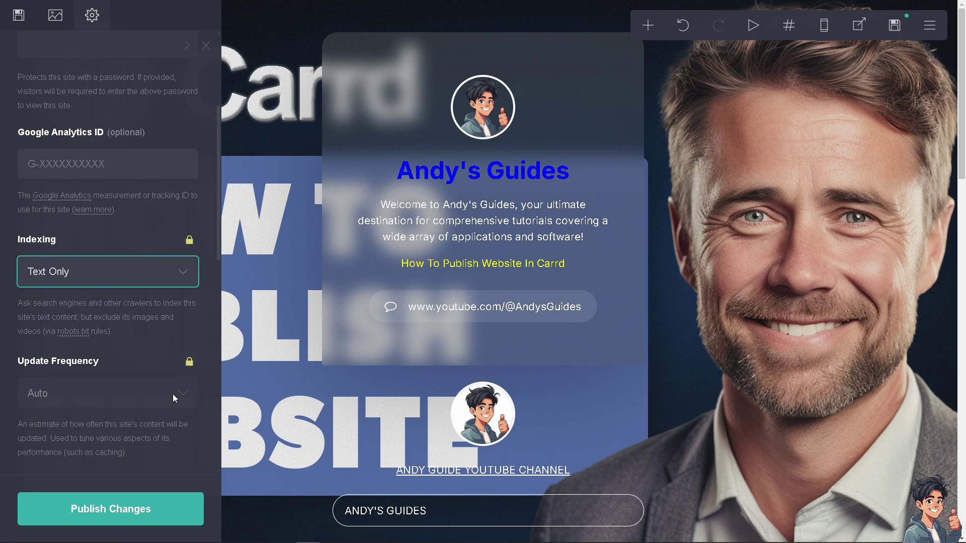
left_click(146, 376)
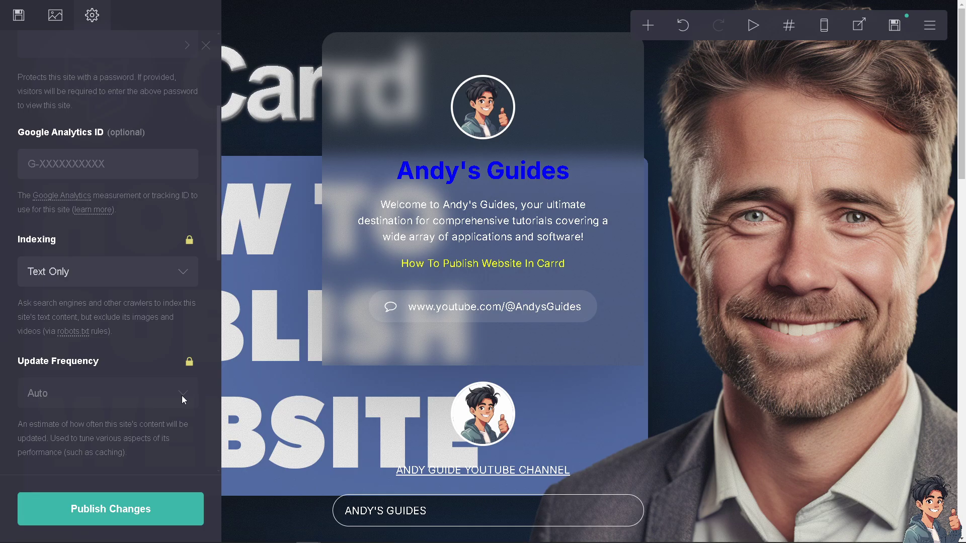
scroll(180, 398, "down", 4)
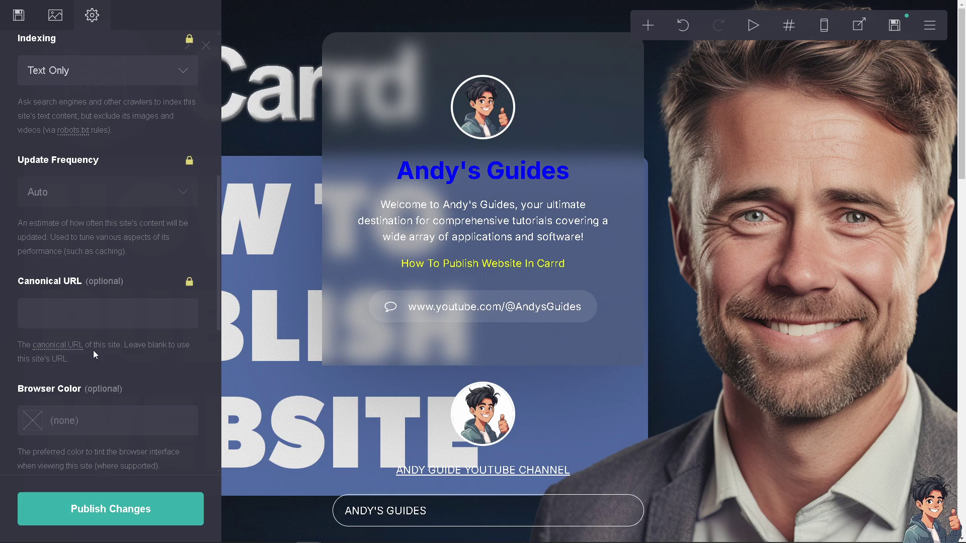
Set the Browser Color to yellow #FFF500
scroll(93, 351, "down", 2)
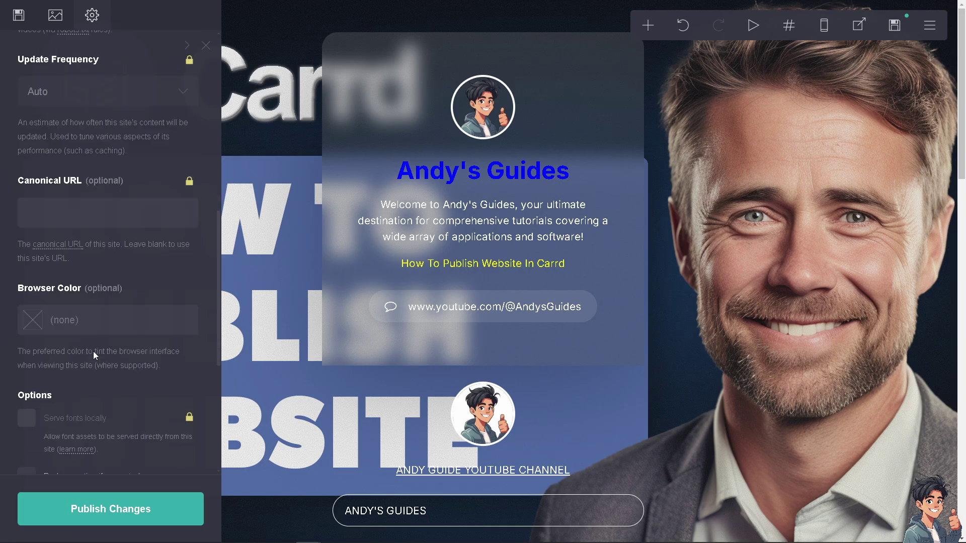
left_click(56, 320)
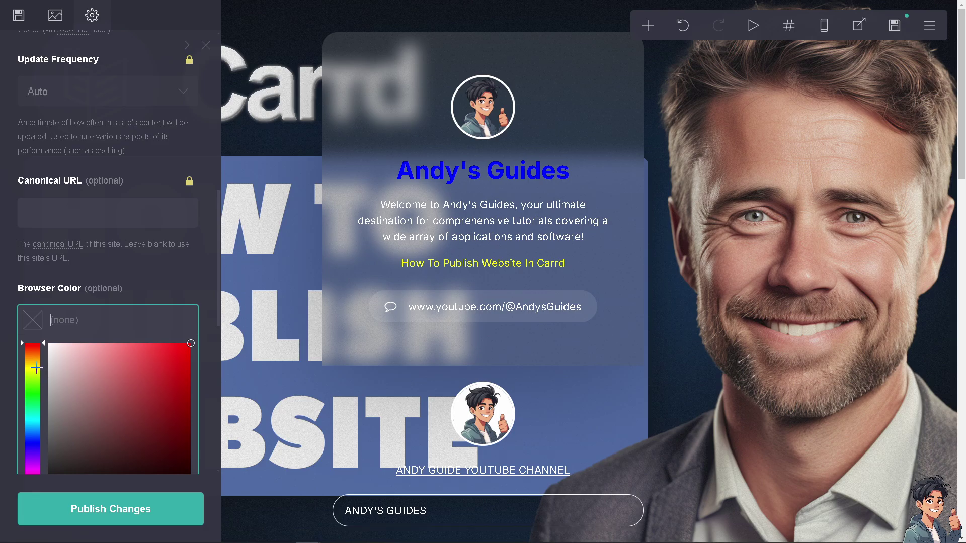
left_click_drag(32, 381, 32, 367)
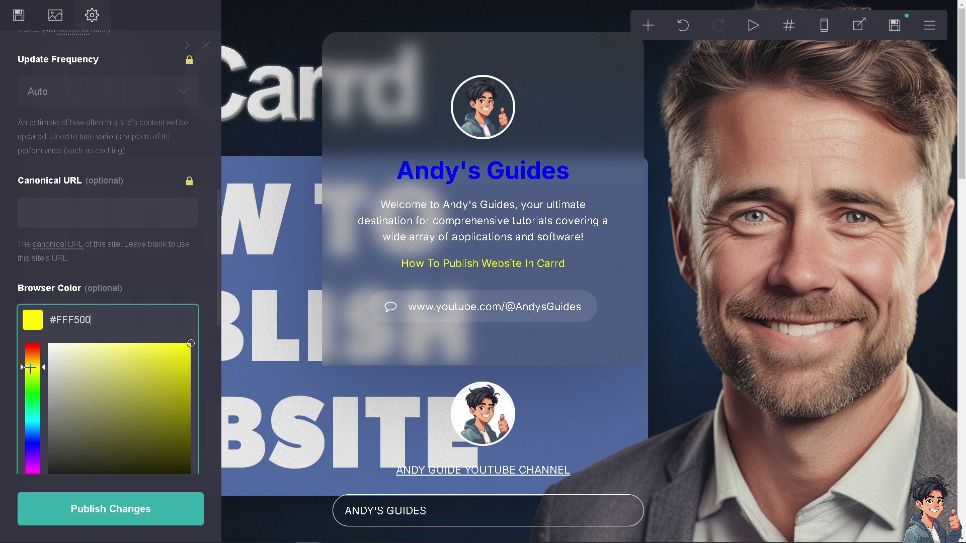
left_click(182, 281)
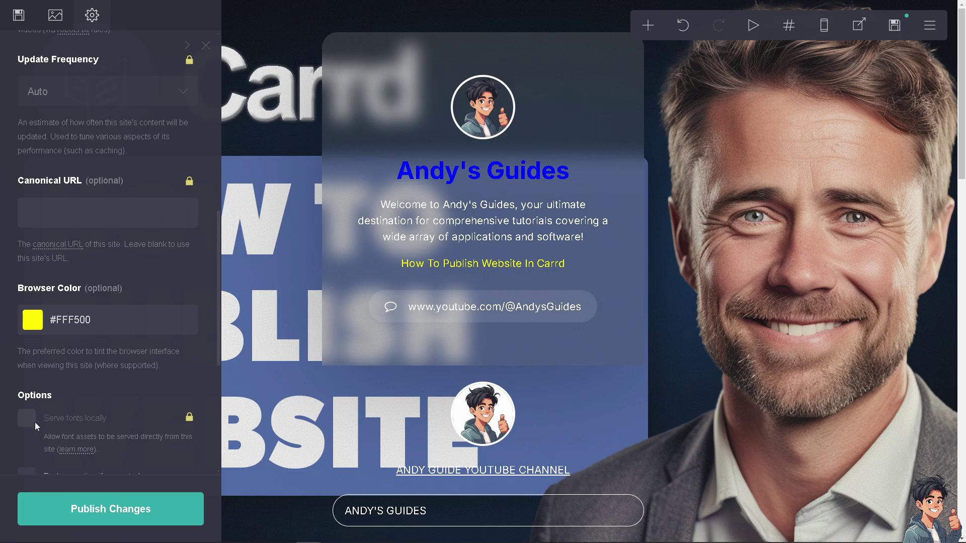
Turn on Reduce motion if requested under Options
scroll(140, 403, "down", 1)
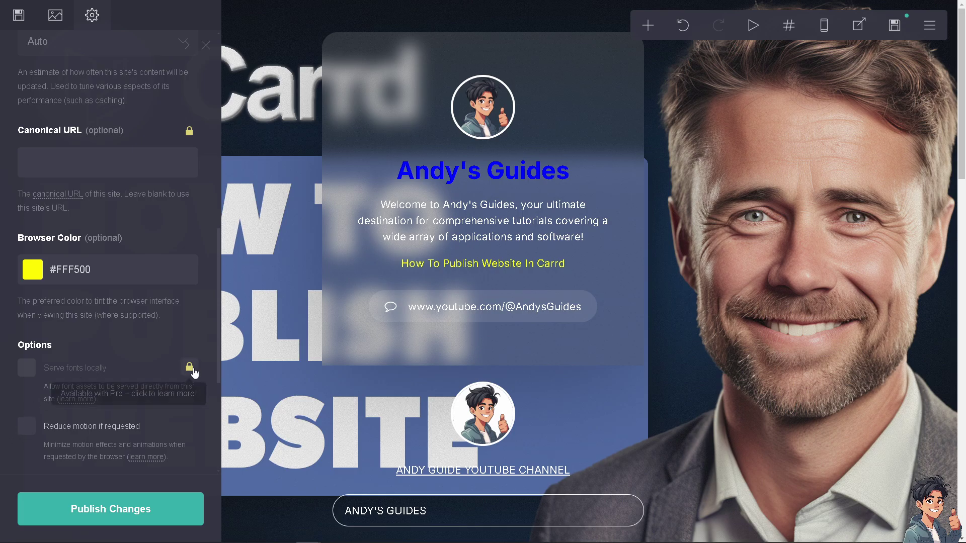
scroll(95, 388, "down", 2)
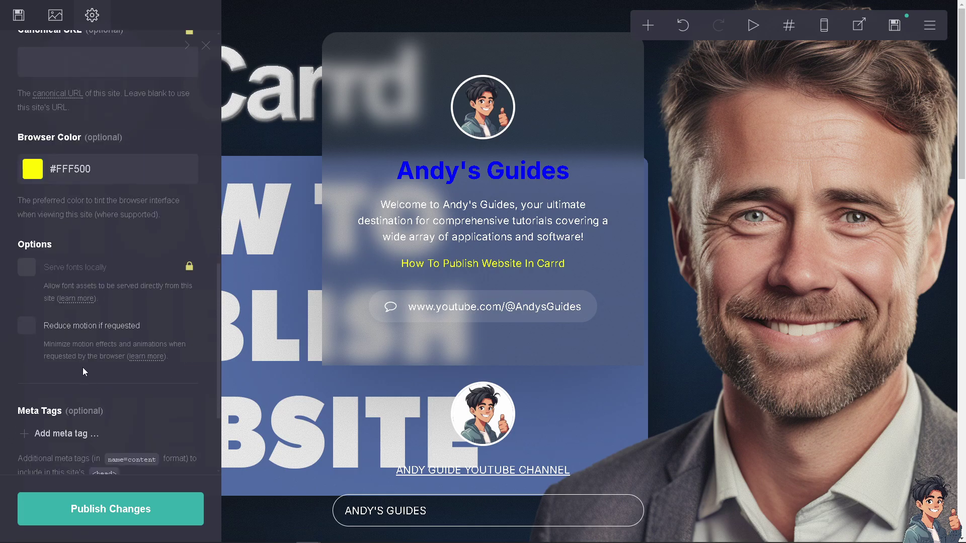
left_click(29, 327)
Add three meta tag entries, then delete two, leaving one empty entry
scroll(122, 258, "down", 1)
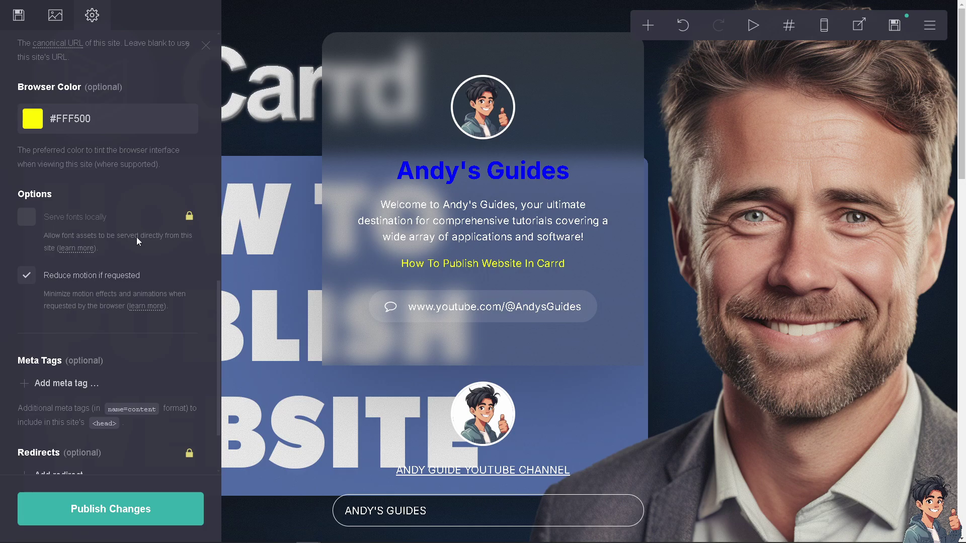
left_click(26, 388)
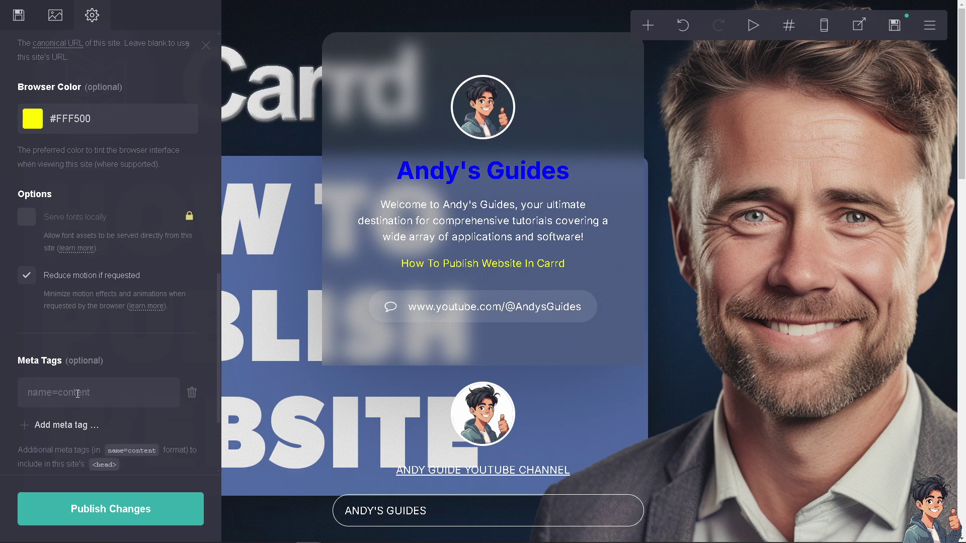
left_click(55, 425)
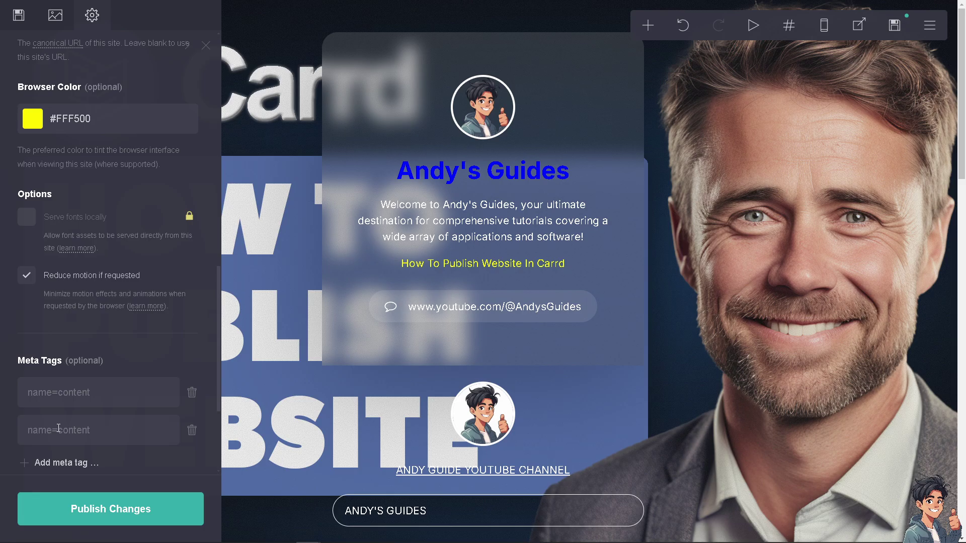
scroll(66, 399, "down", 2)
left_click(65, 361)
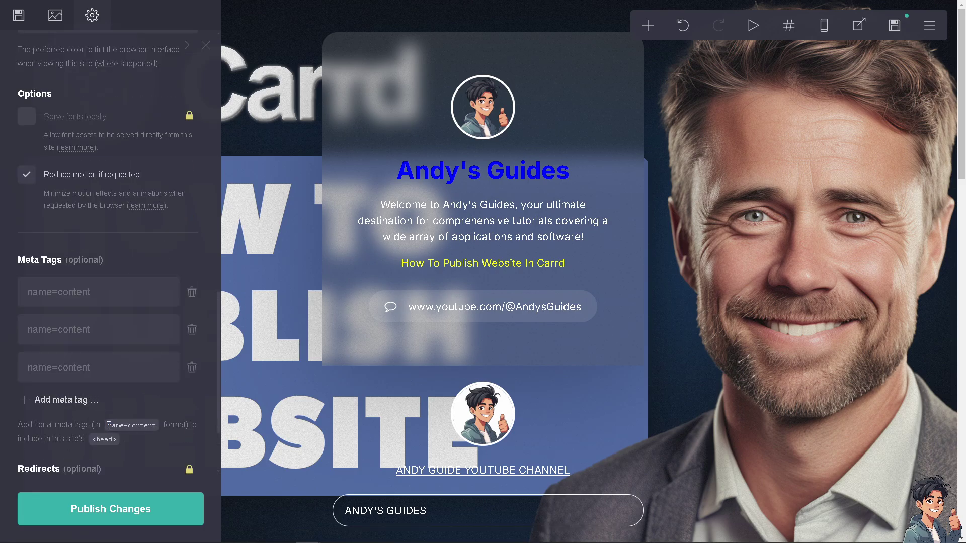
left_click_drag(110, 425, 154, 424)
left_click(192, 368)
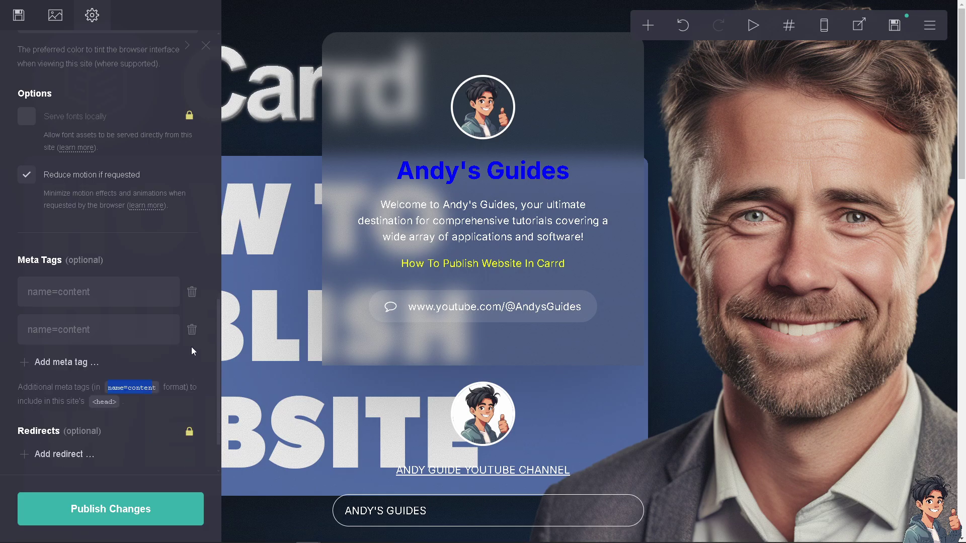
left_click(191, 330)
Add an empty redirect entry and remove it again
scroll(125, 325, "down", 1)
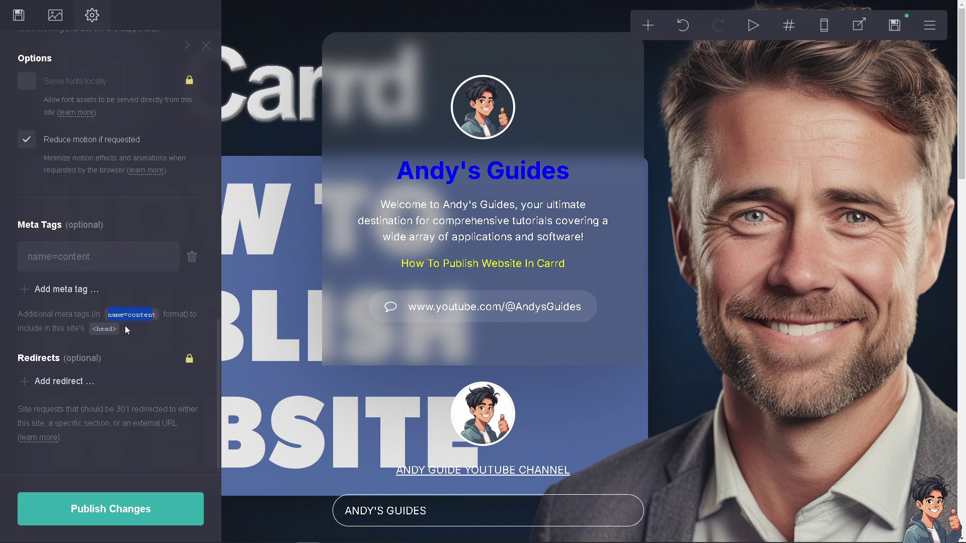
left_click(59, 382)
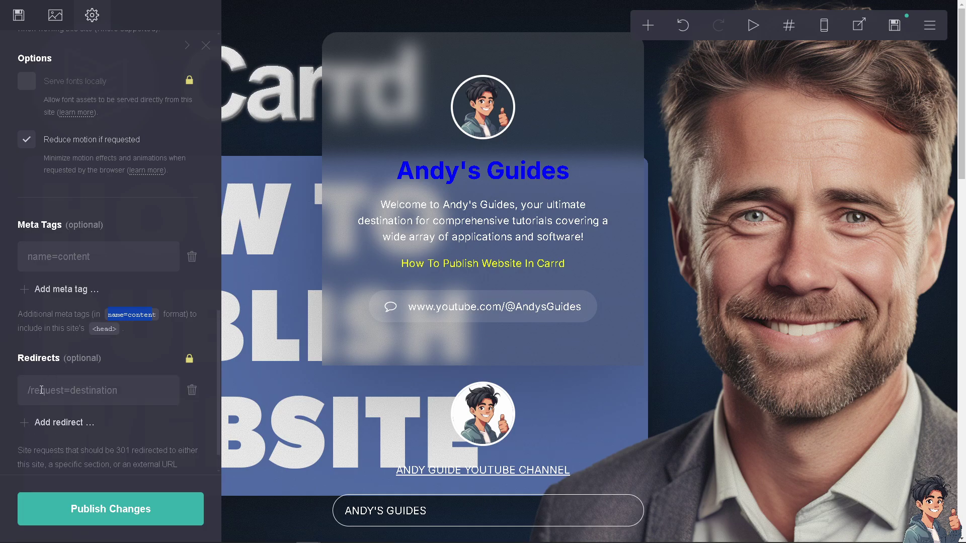
left_click(192, 390)
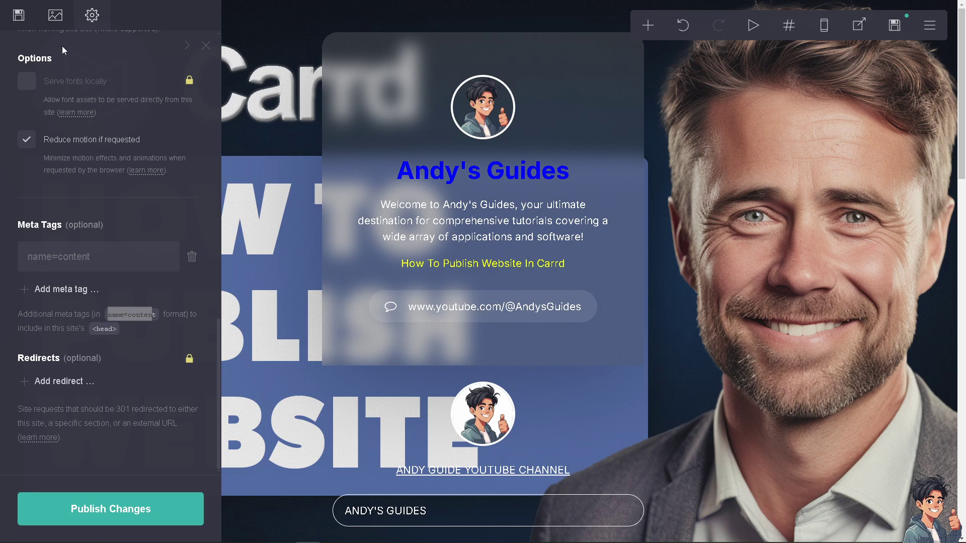
Scroll up the Settings panel and attempt Publish Changes
scroll(128, 227, "up", 10)
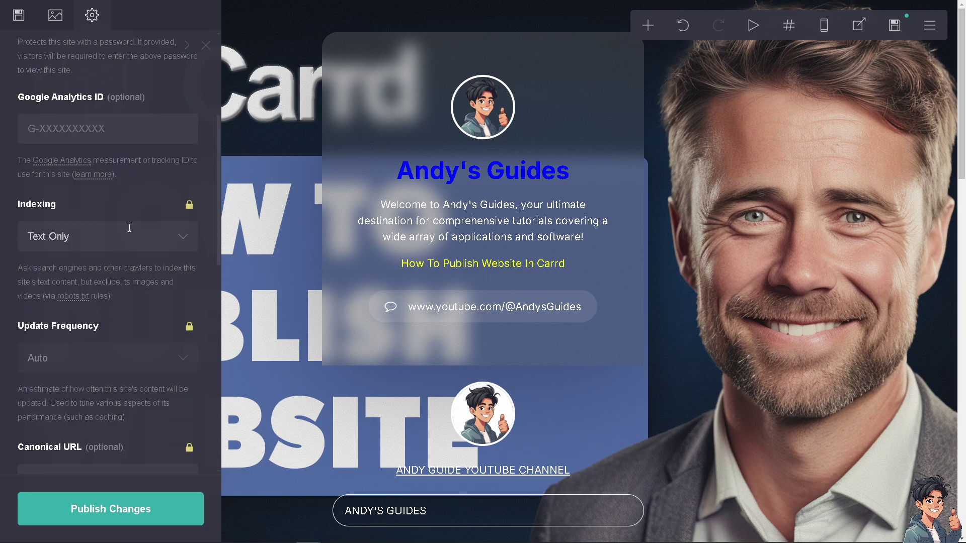
scroll(130, 216, "up", 3)
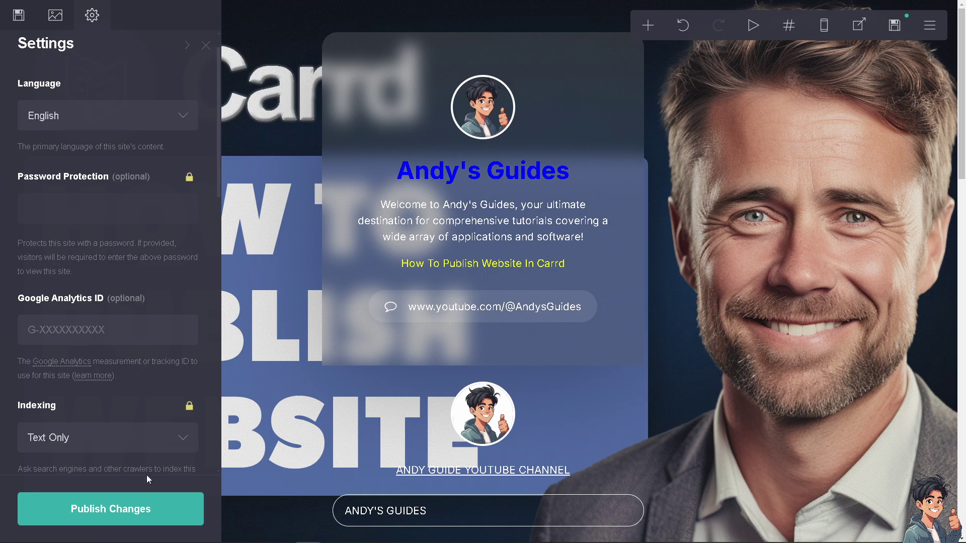
left_click(116, 509)
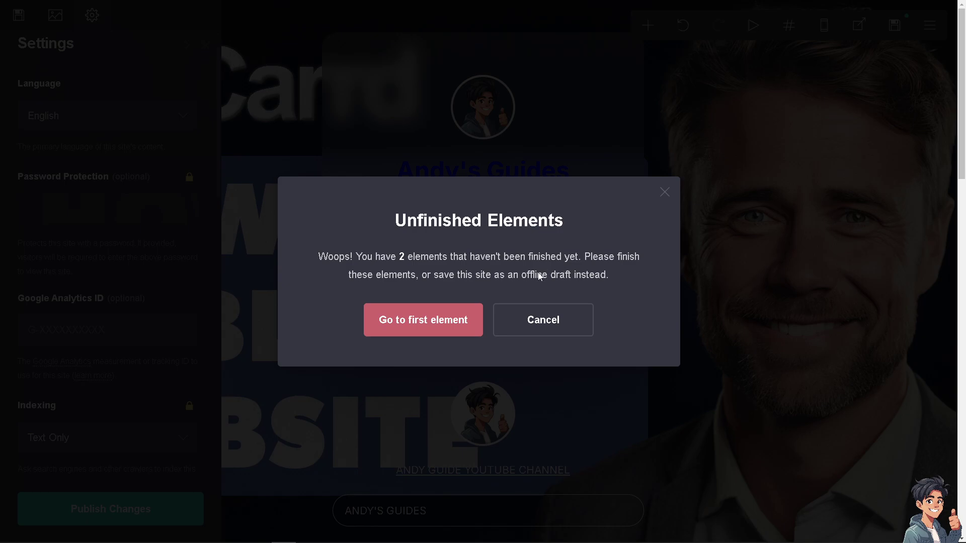
Delete the unfinished circle image element and retry publishing
left_click(425, 319)
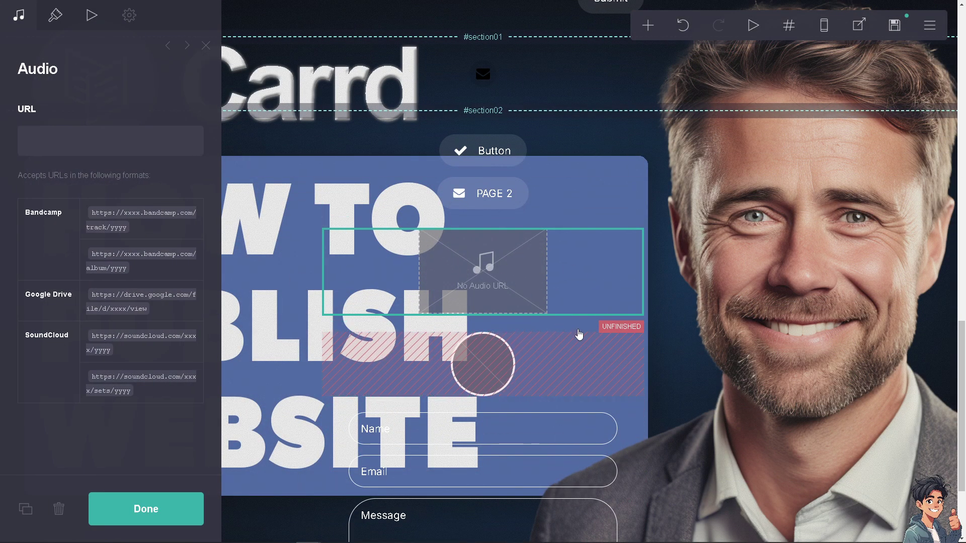
key("Escape")
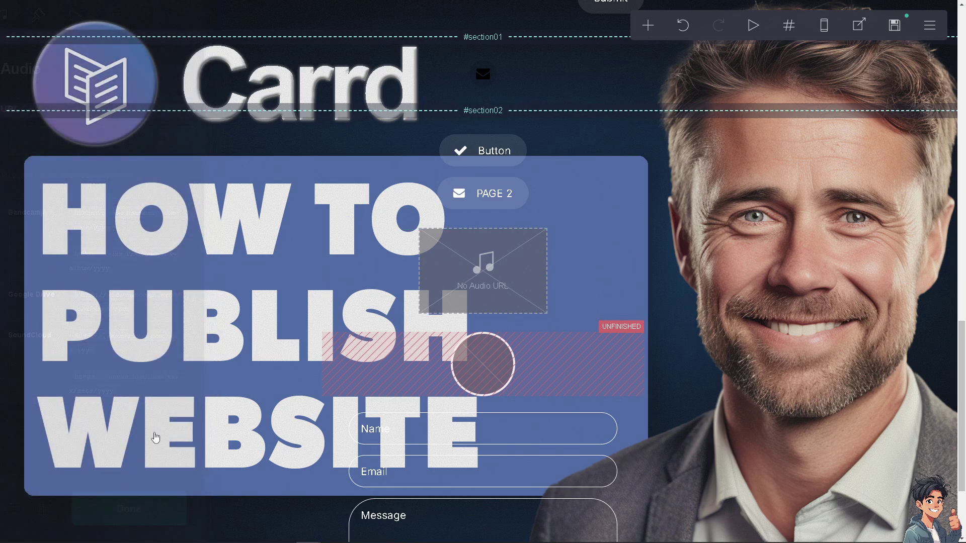
left_click(615, 338)
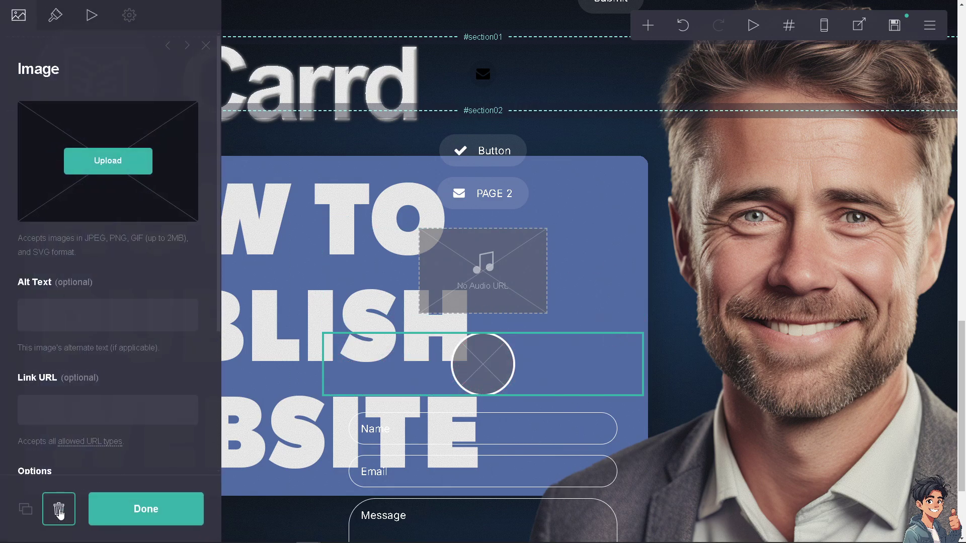
left_click(59, 509)
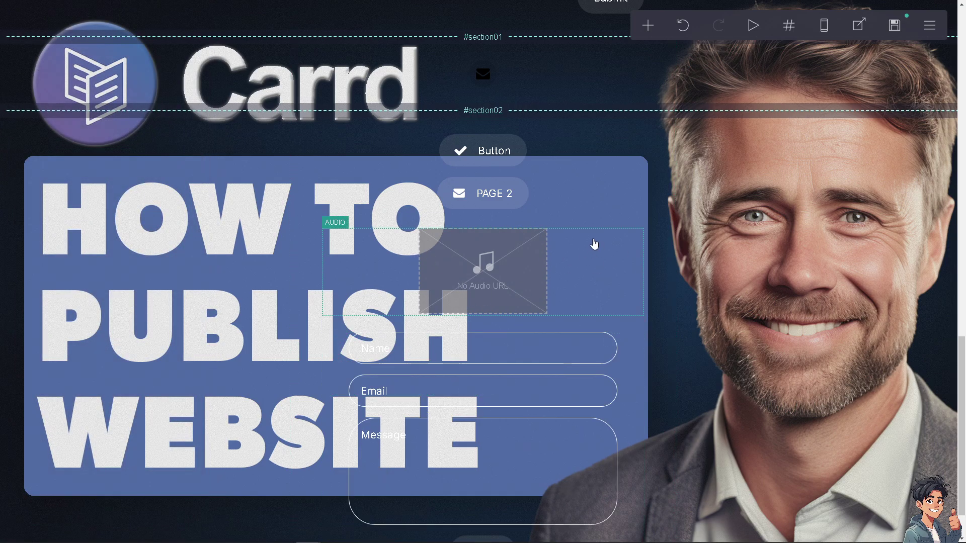
left_click(930, 30)
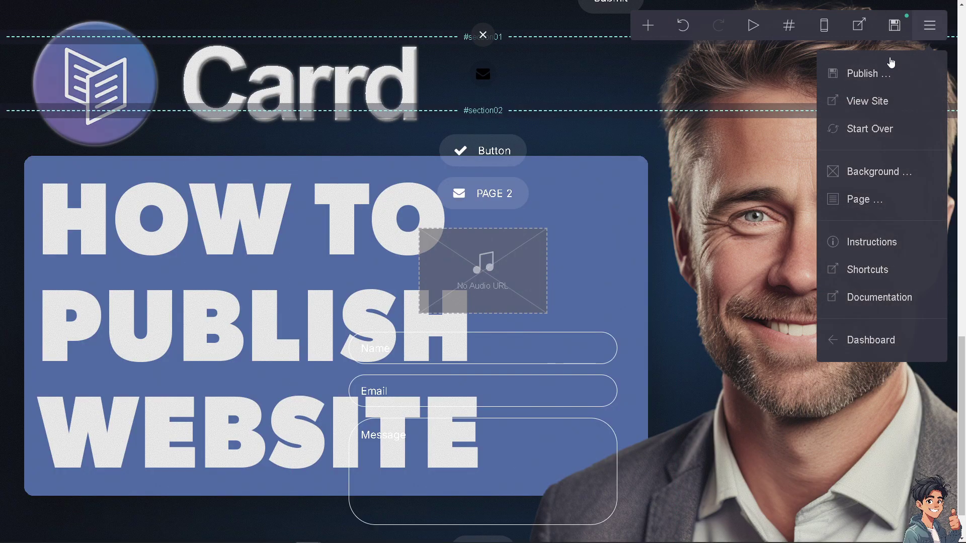
left_click(886, 71)
left_click(115, 519)
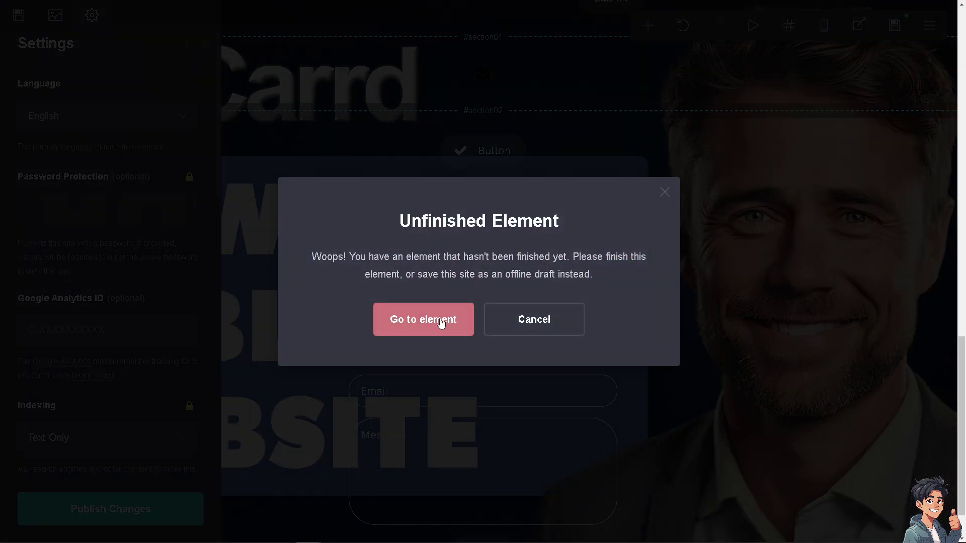
Delete the empty audio element and publish the site changes
left_click(440, 323)
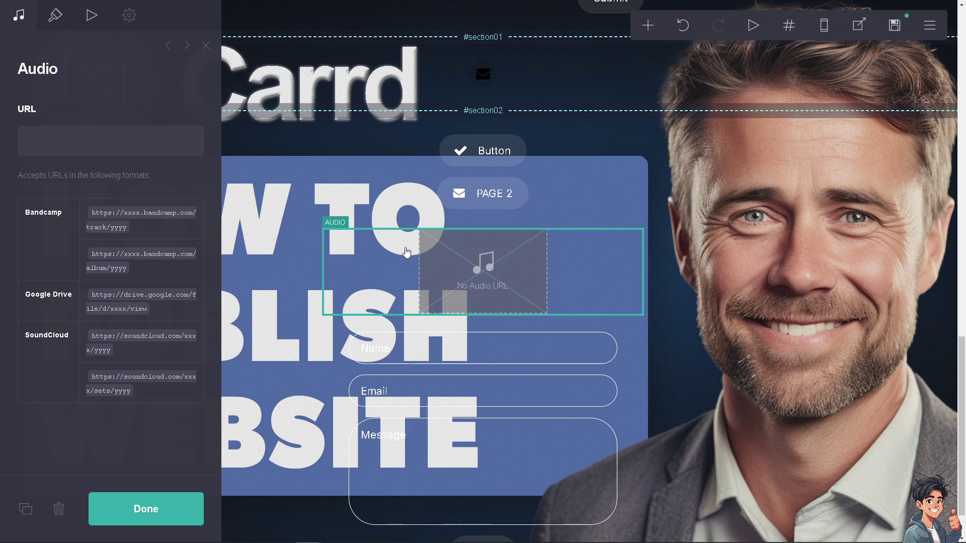
left_click(121, 516)
left_click(410, 277)
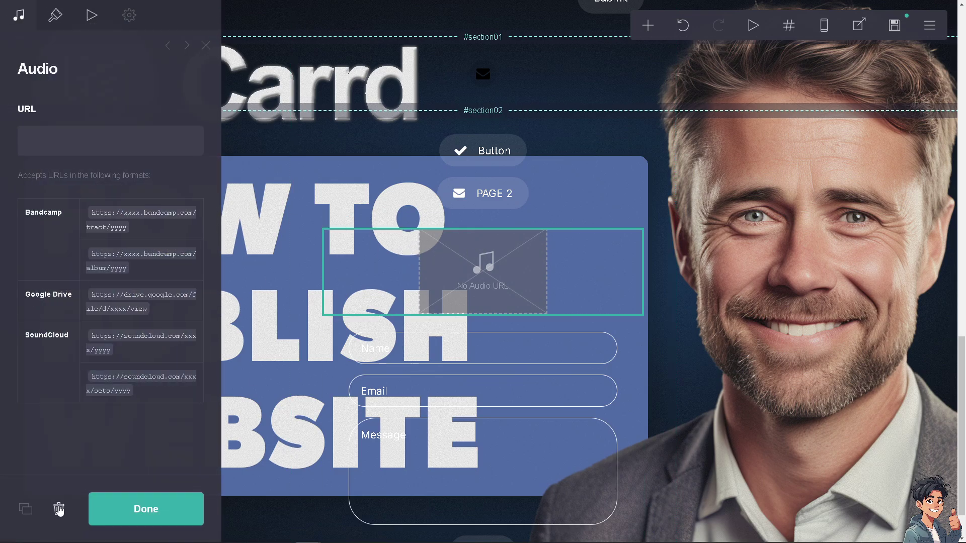
left_click(54, 509)
left_click(929, 25)
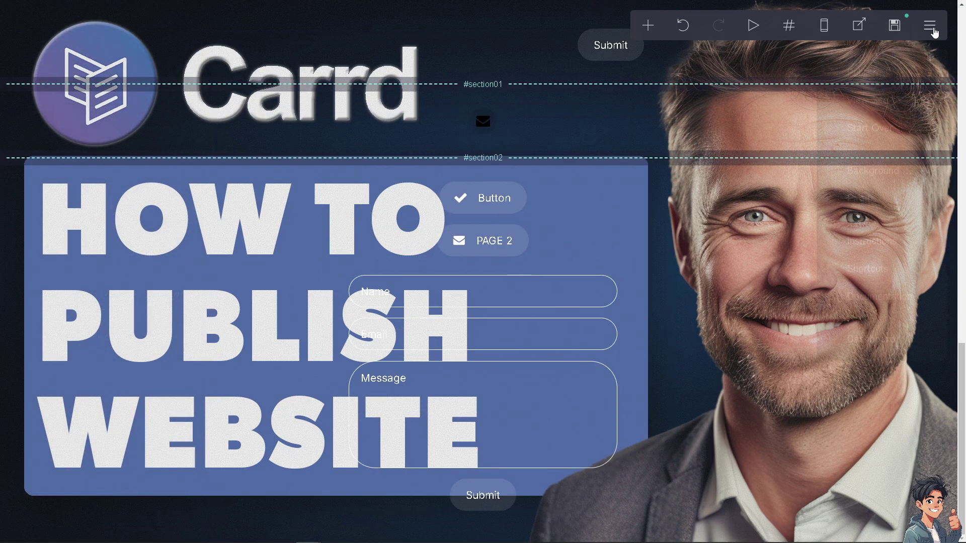
left_click(874, 73)
left_click(111, 509)
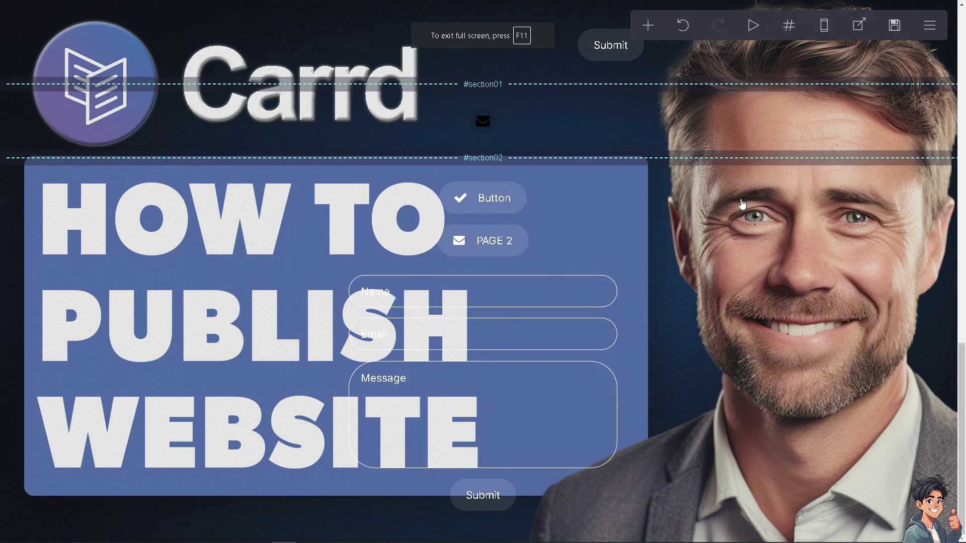
After publishing completes, check the site's main menu for the View Site option
left_click(930, 25)
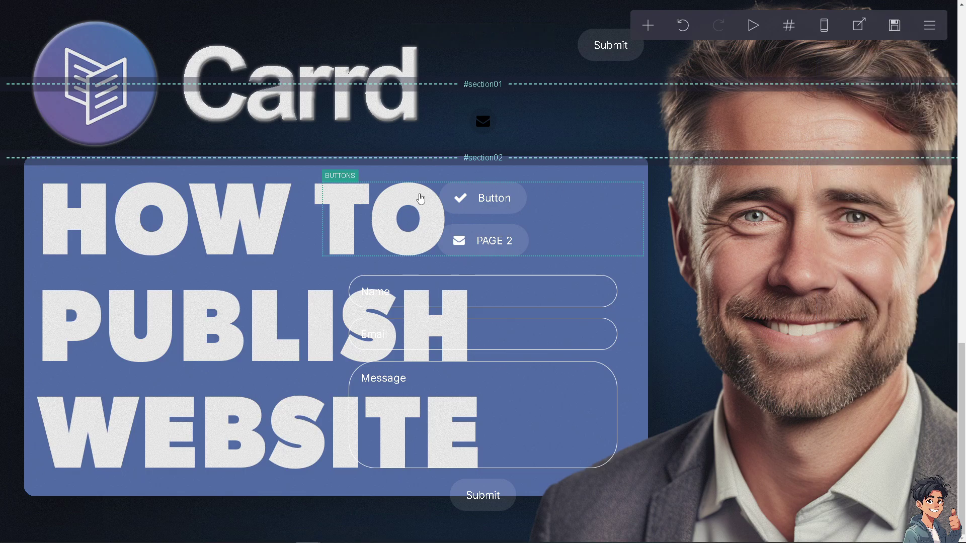
scroll(599, 145, "up", 1)
Go to carrd.co and browse the template gallery from Choose a Starting Point
scroll(600, 145, "up", 2)
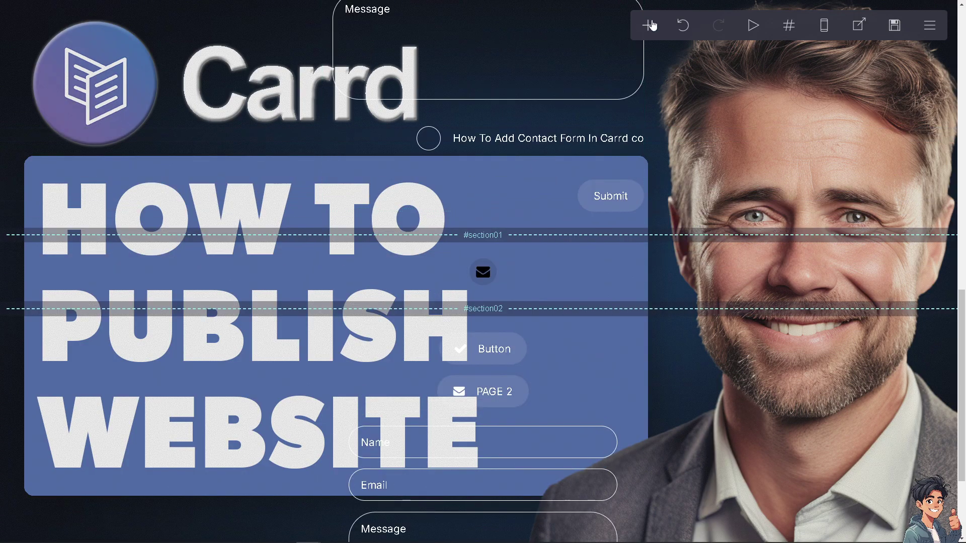
left_click(648, 25)
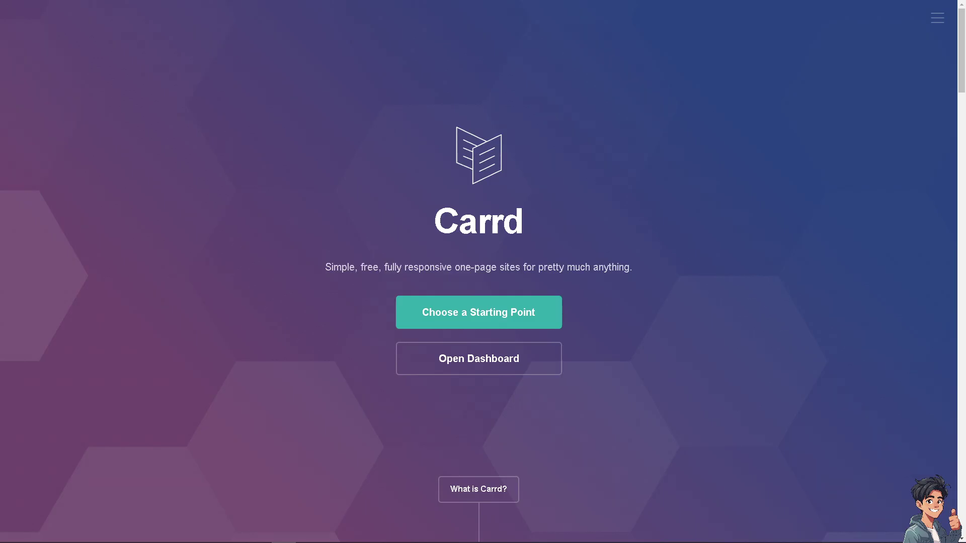
left_click(464, 312)
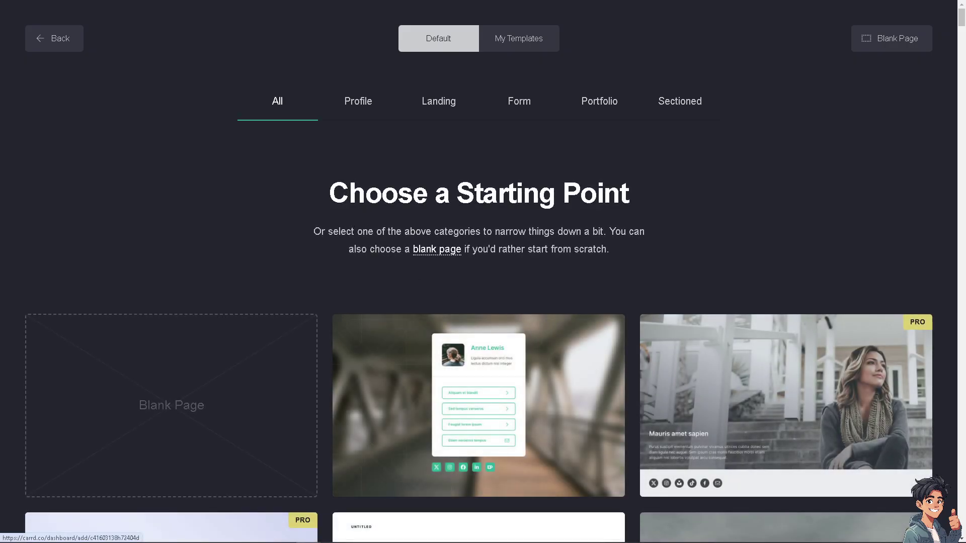
scroll(580, 247, "down", 9)
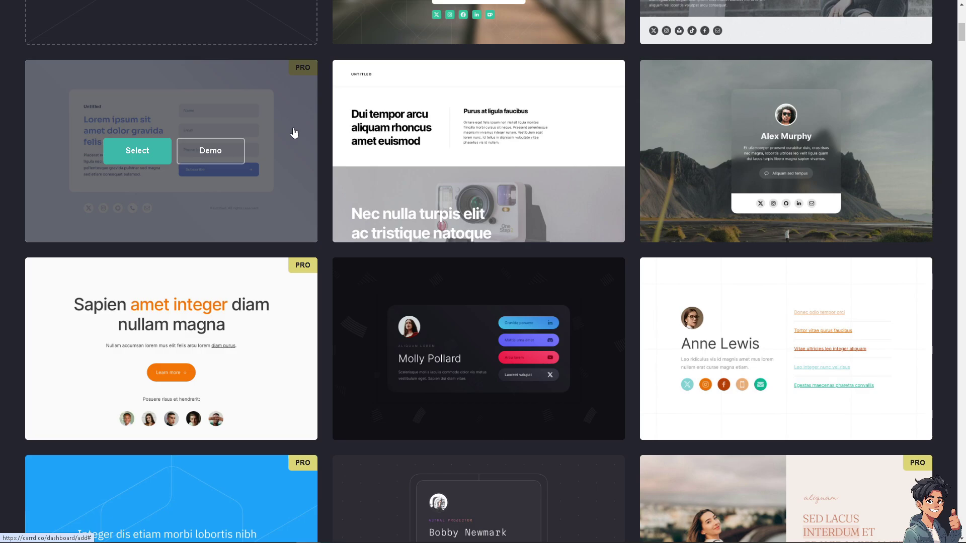
scroll(295, 132, "up", 5)
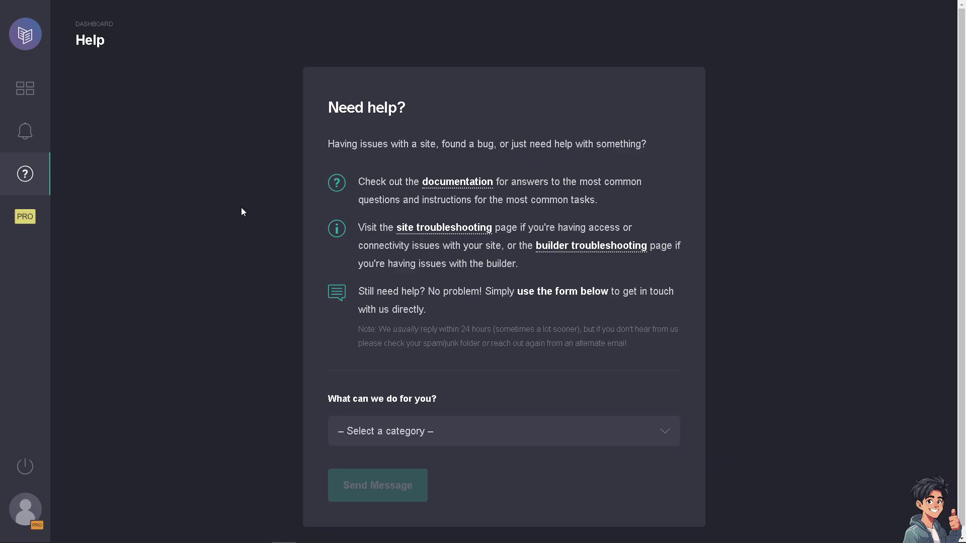
Set the support request category to Other and write the message 'How To Publish Website In carrd co'
left_click(497, 433)
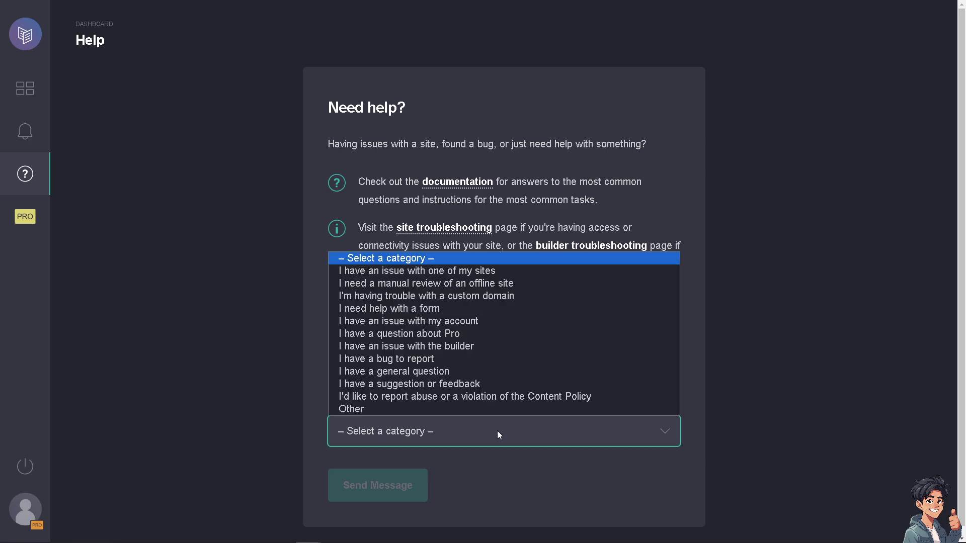
left_click(396, 409)
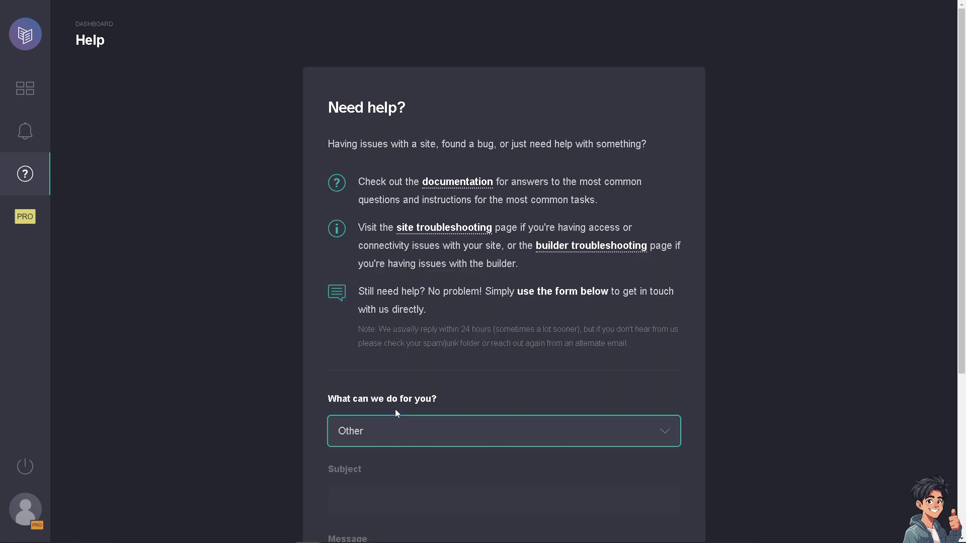
scroll(407, 415, "down", 4)
left_click(402, 407)
type("How To Publish Website In carrd co")
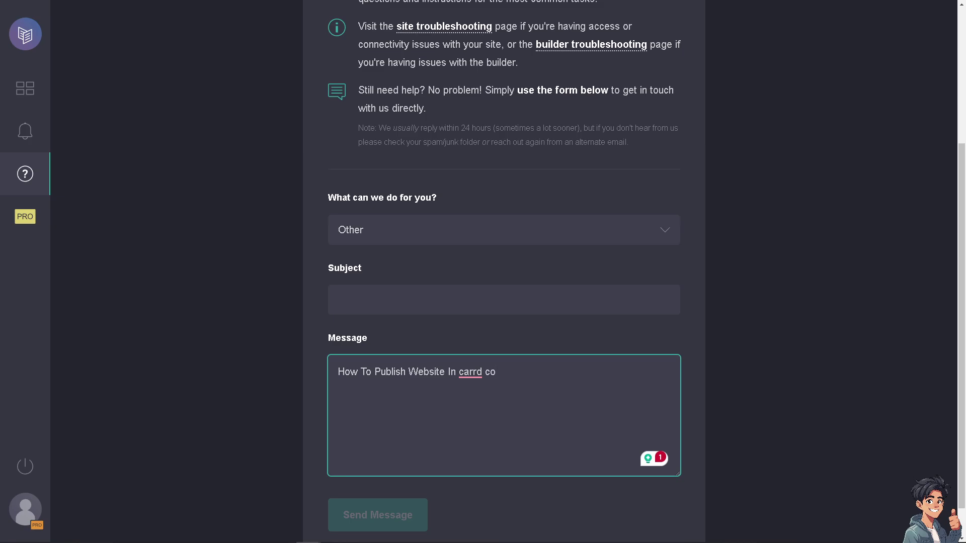
scroll(437, 255, "up", 3)
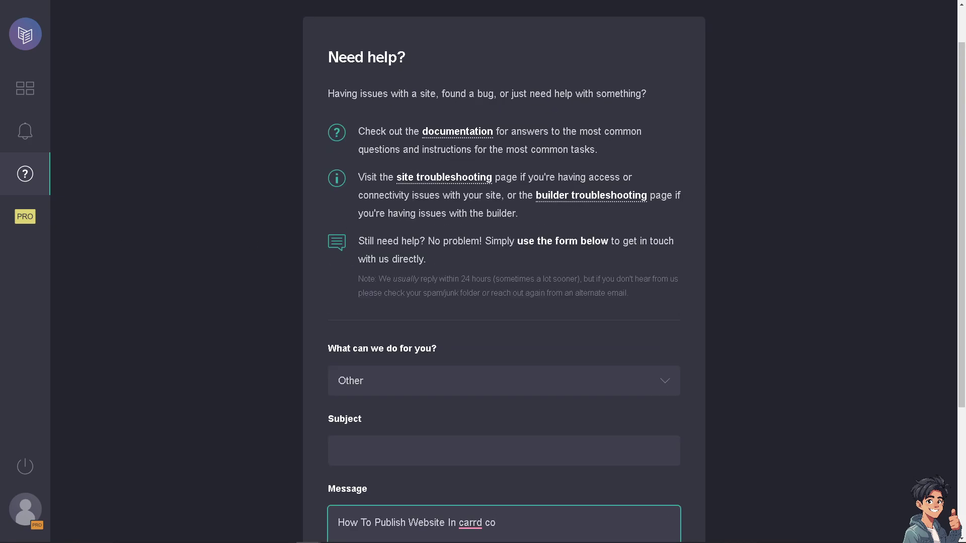